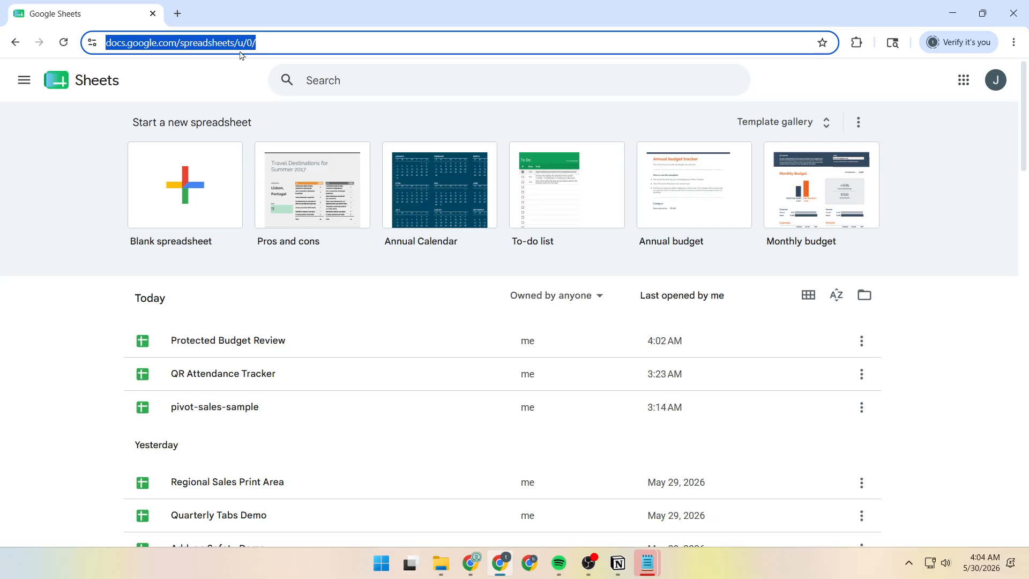
Open the pivot-sales-sample spreadsheet and review the column headers in A1:H1.
left_click(244, 403)
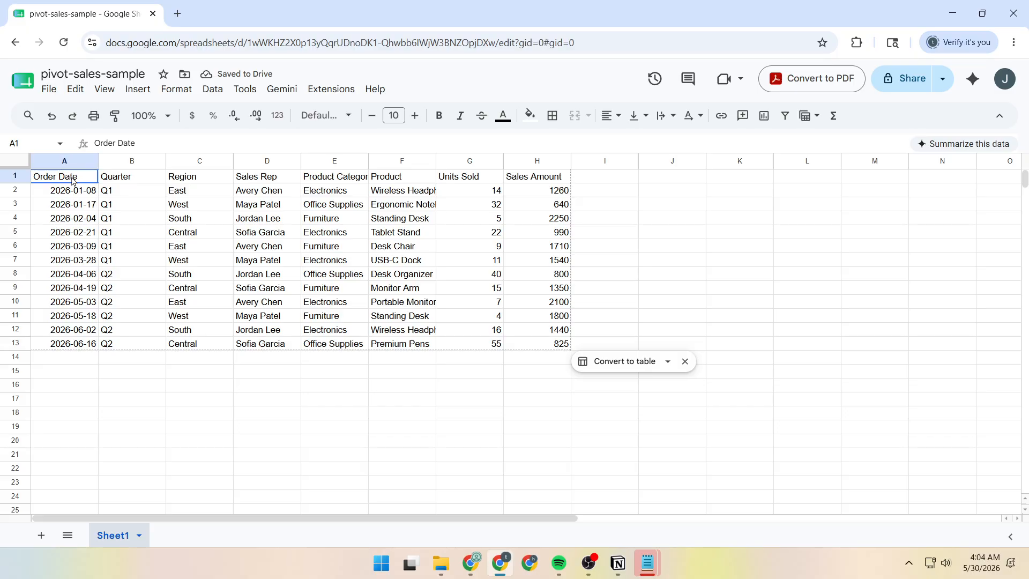
left_click_drag(99, 178, 538, 185)
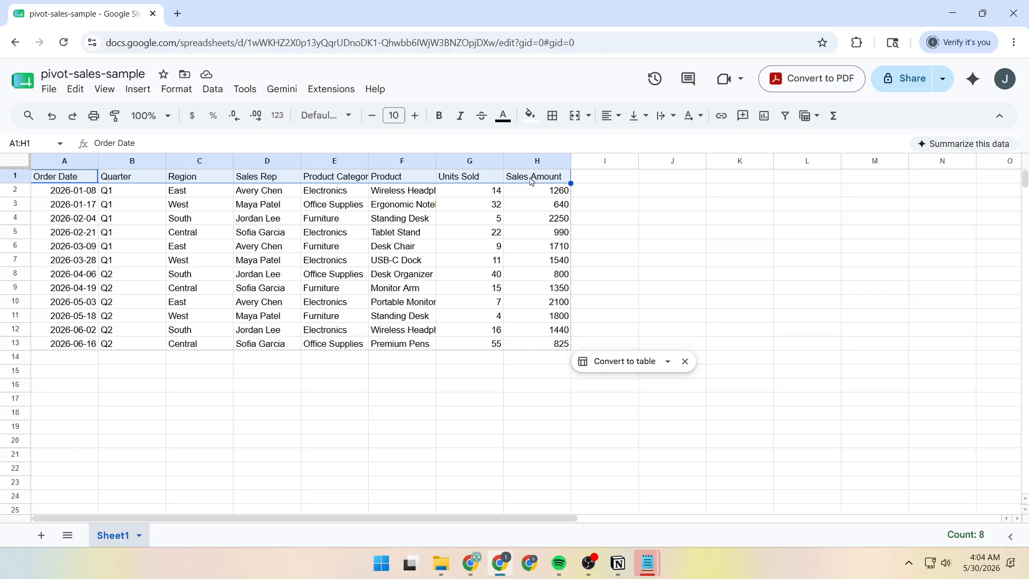
left_click(366, 402)
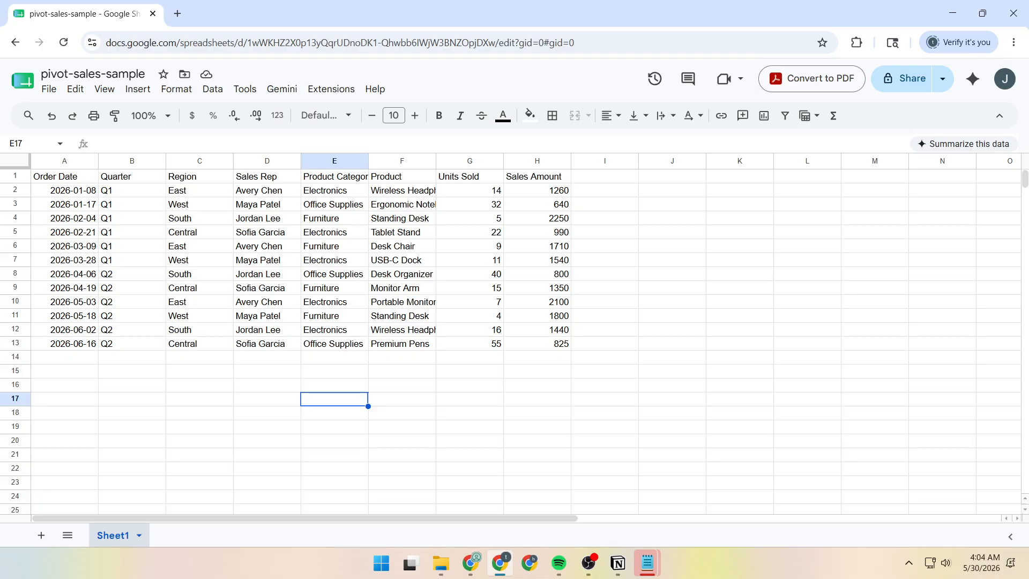
Create a pivot table from the data range A1:H13 on a new sheet.
left_click(65, 178)
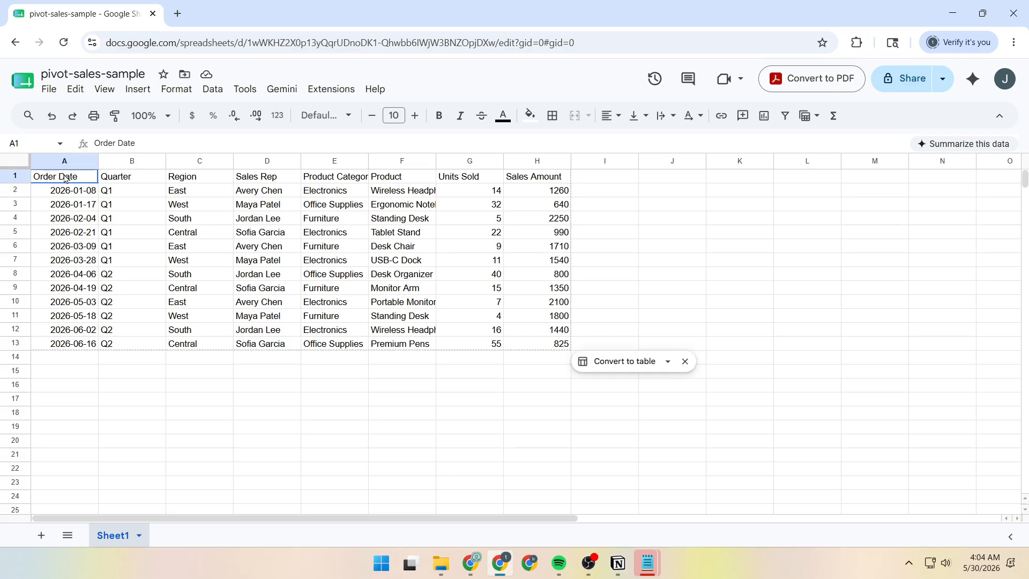
left_click_drag(65, 178, 557, 347)
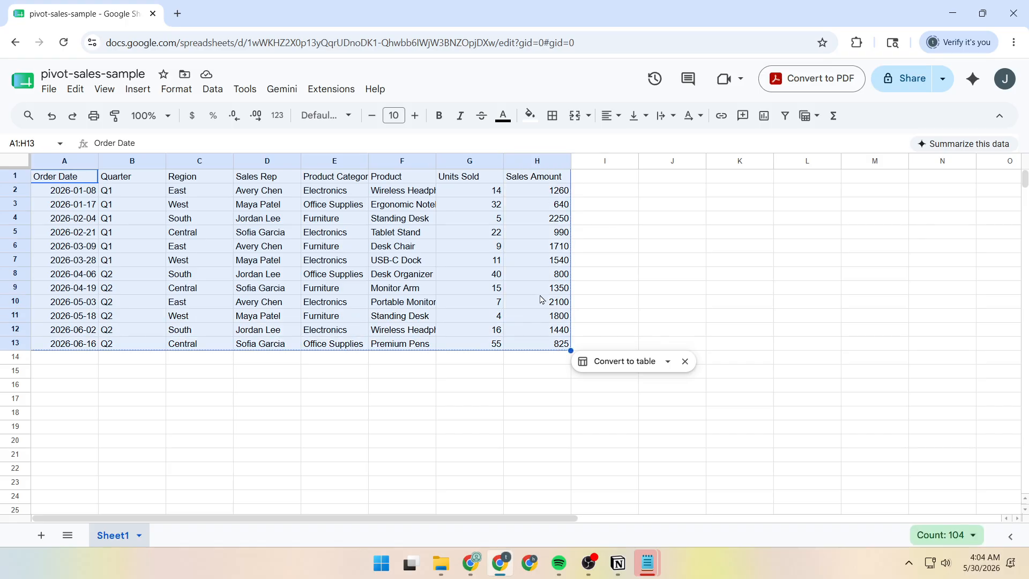
left_click(142, 92)
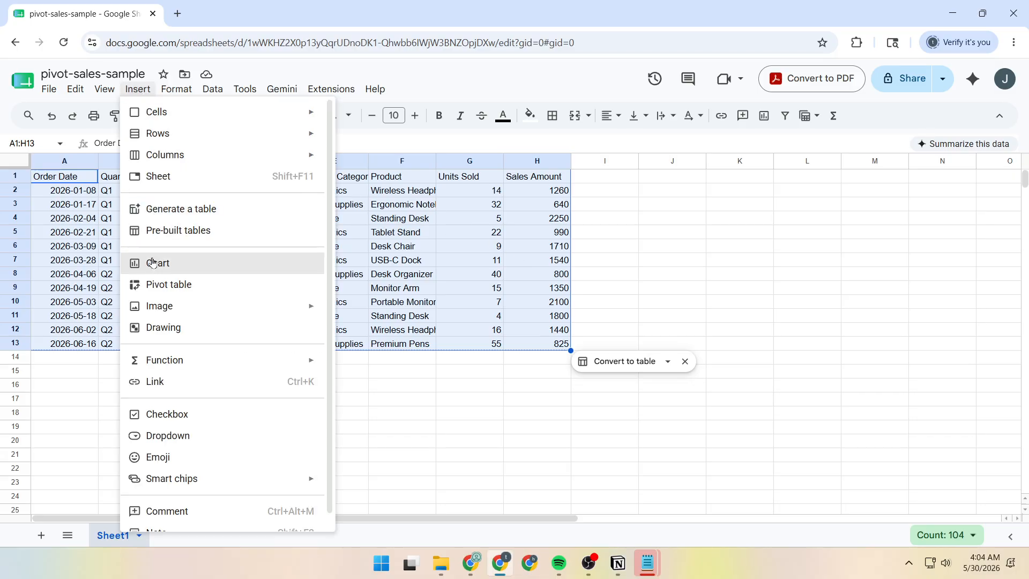
left_click(181, 290)
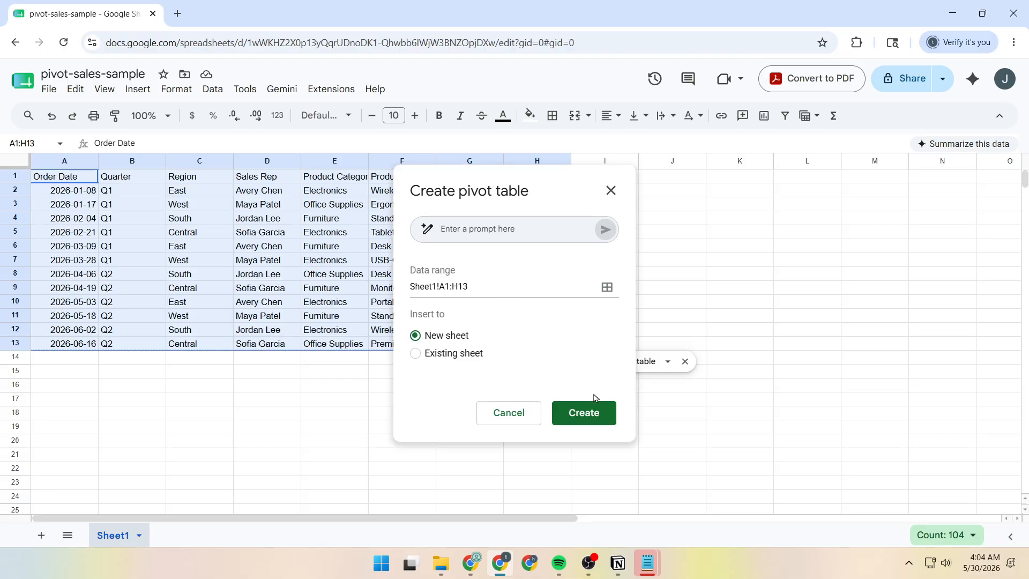
left_click(579, 416)
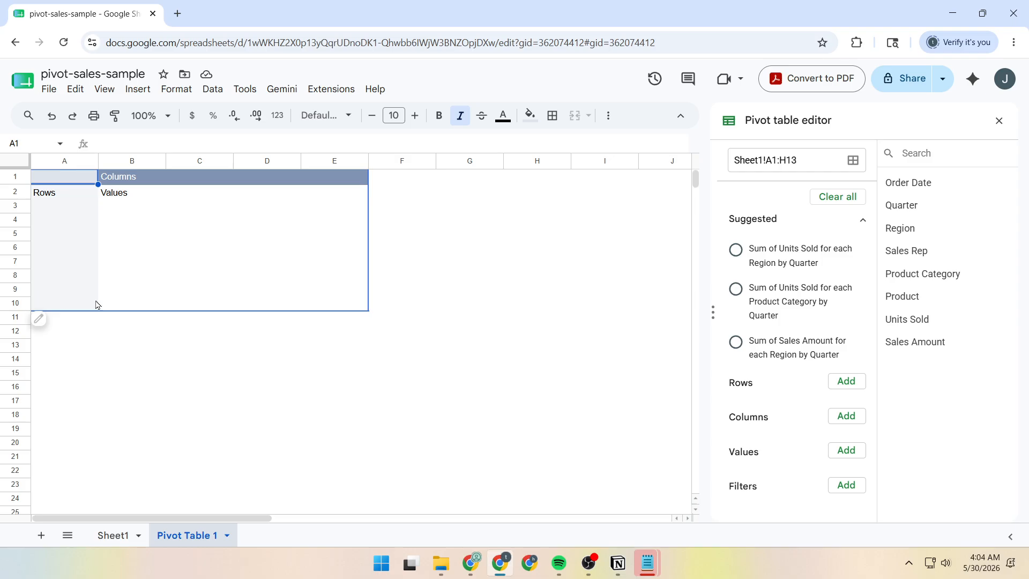
Add Region as the pivot table's rows and Product Category as its columns.
left_click(834, 382)
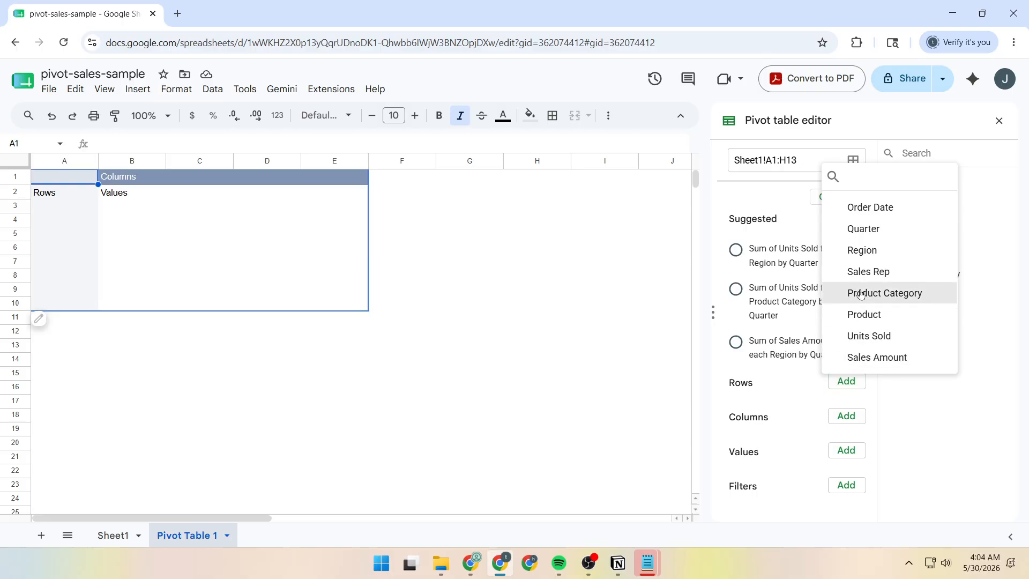
left_click(862, 251)
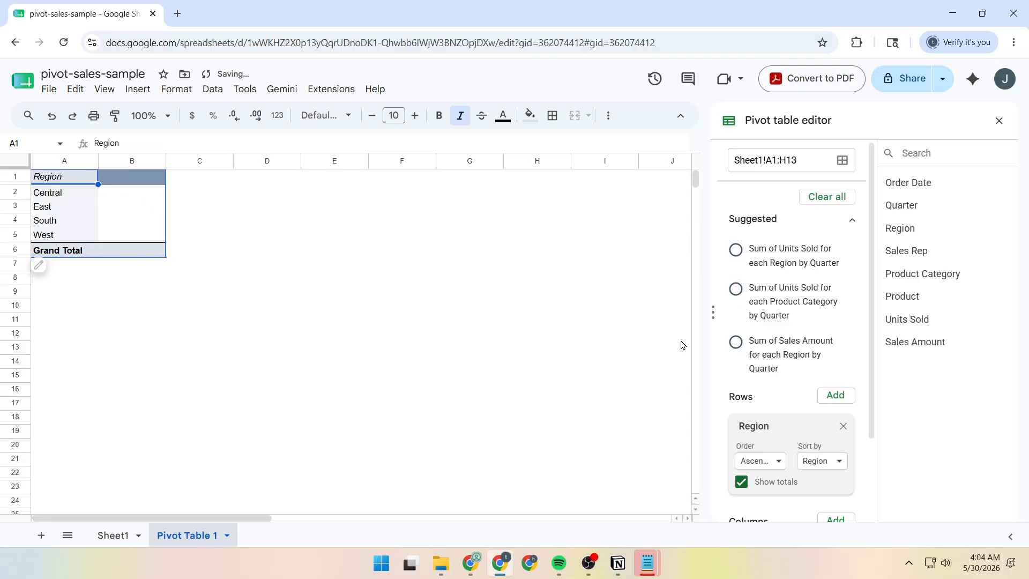
scroll(841, 418, "down", 2)
left_click(839, 420)
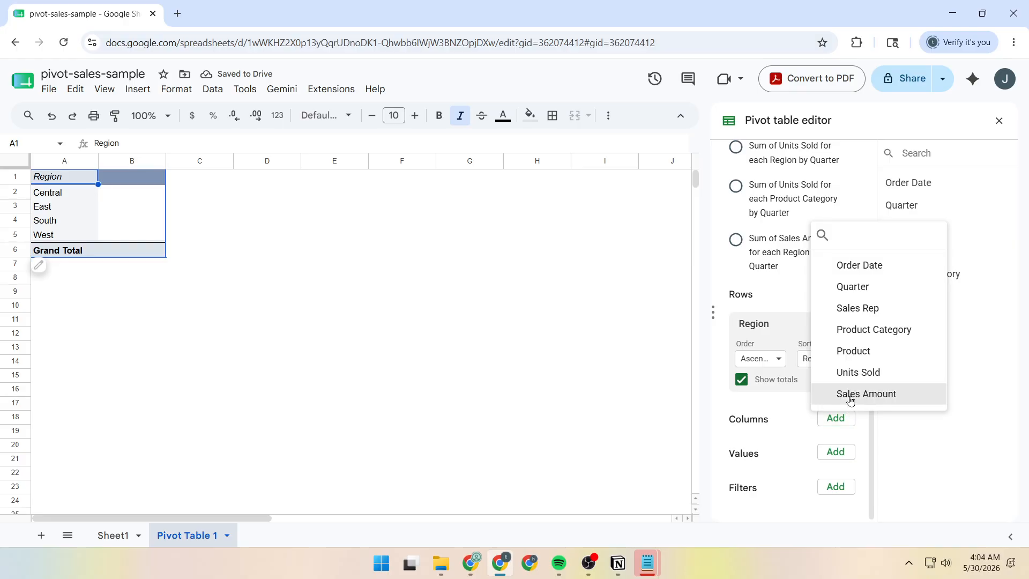
left_click(842, 332)
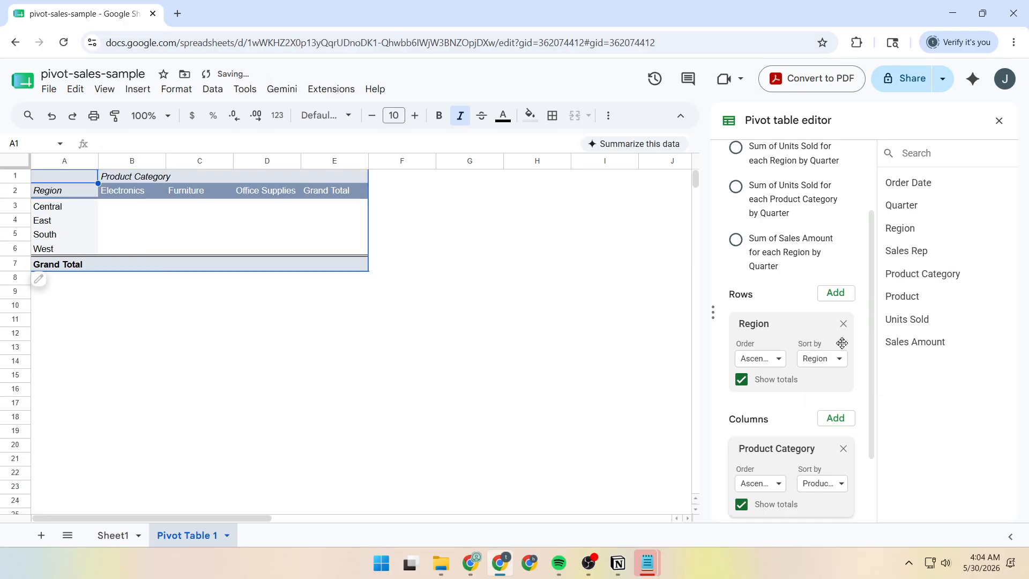
Add Sales Amount as the pivot table's values, summarized by SUM, and check the region and category headings.
scroll(841, 341, "down", 2)
left_click(836, 453)
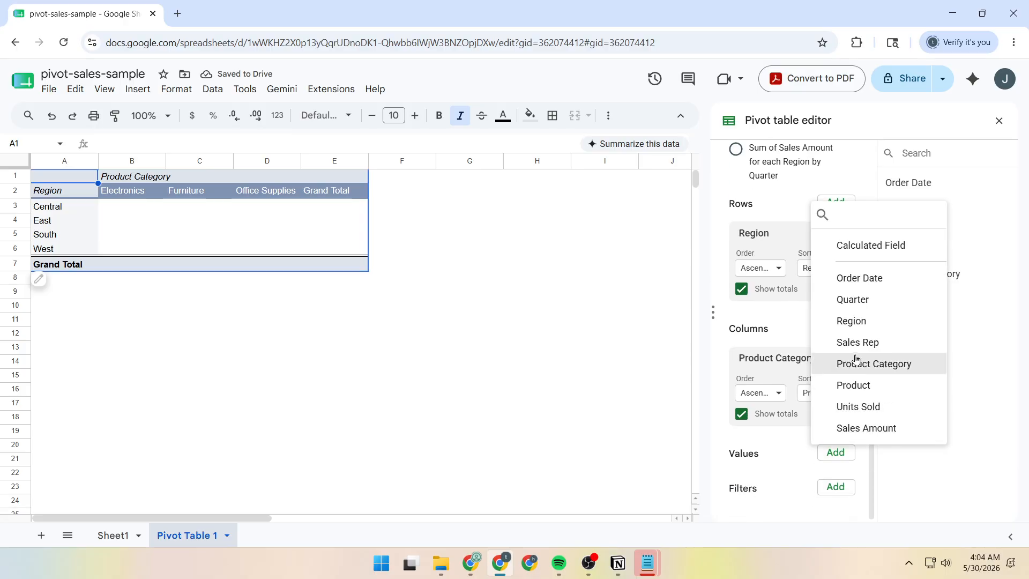
left_click(868, 427)
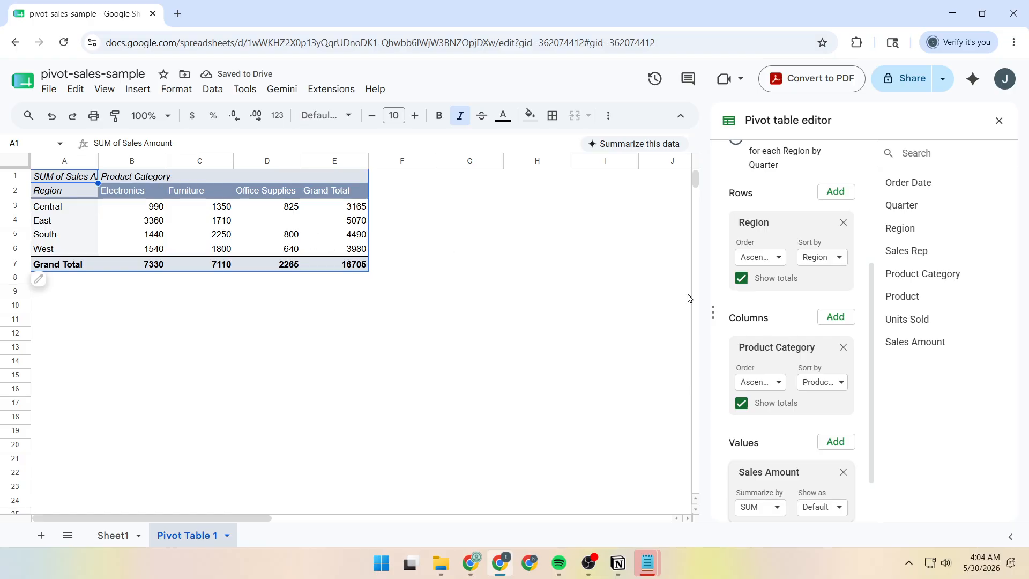
scroll(826, 371, "down", 1)
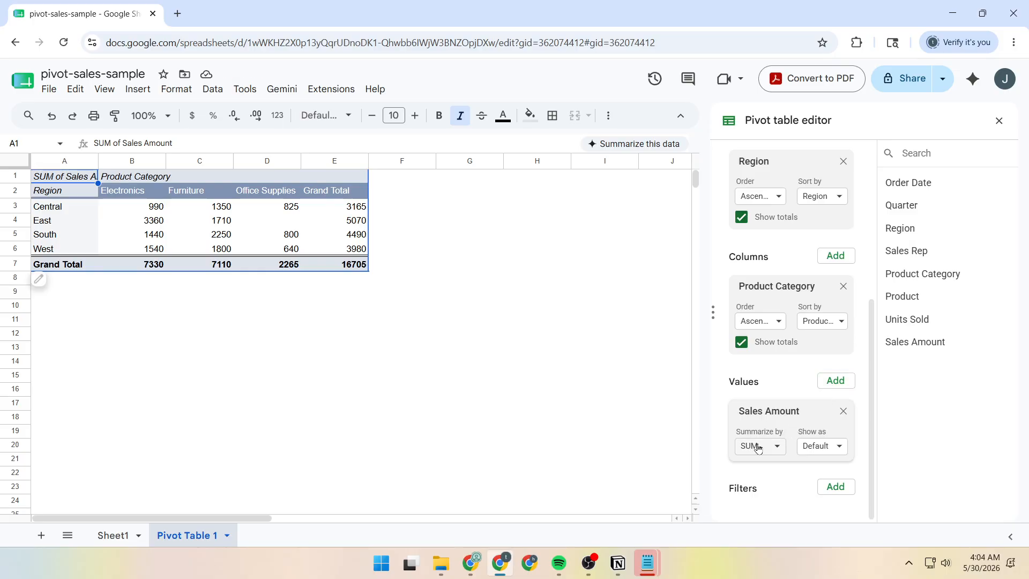
left_click(758, 446)
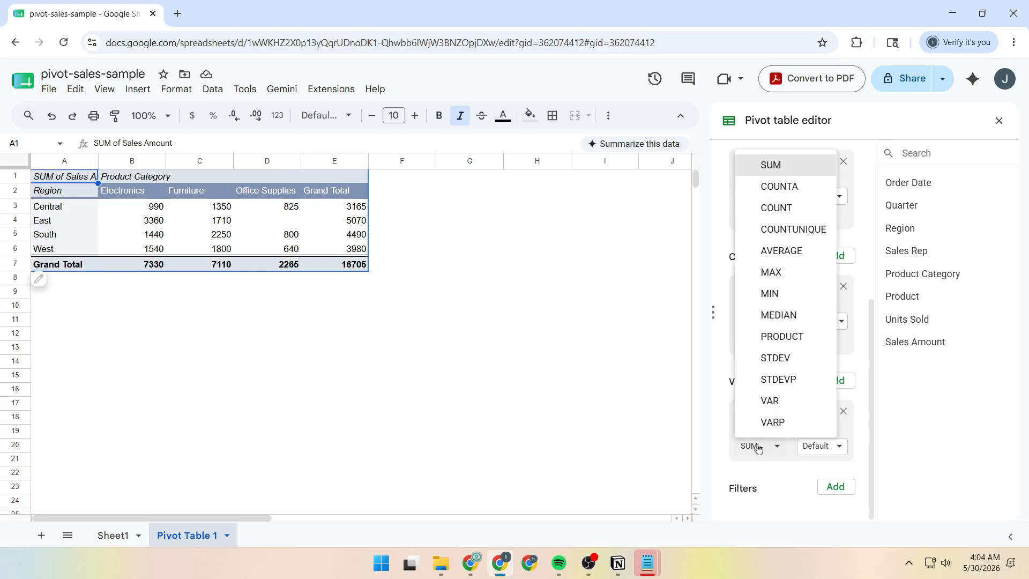
left_click(776, 170)
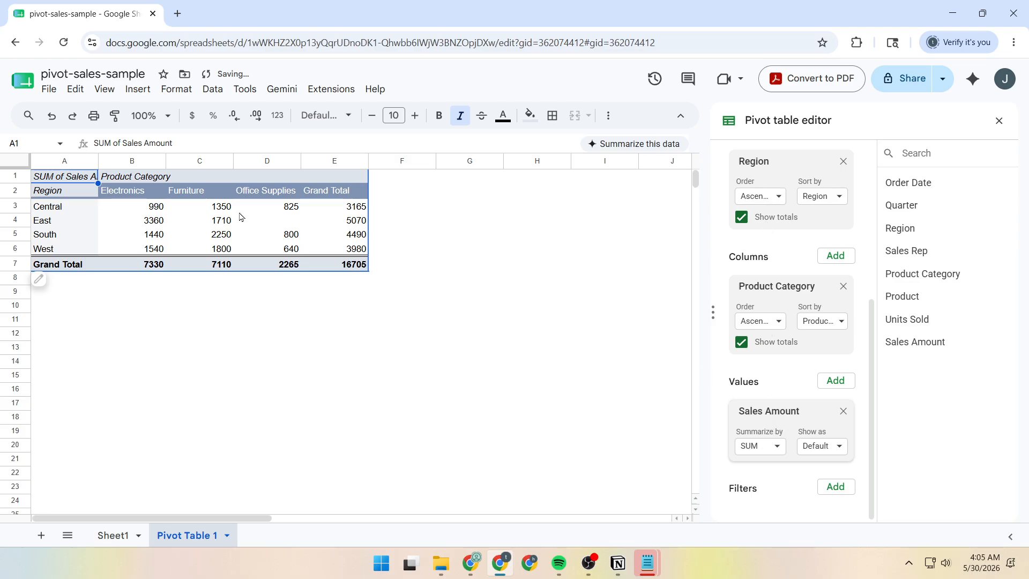
left_click(66, 196)
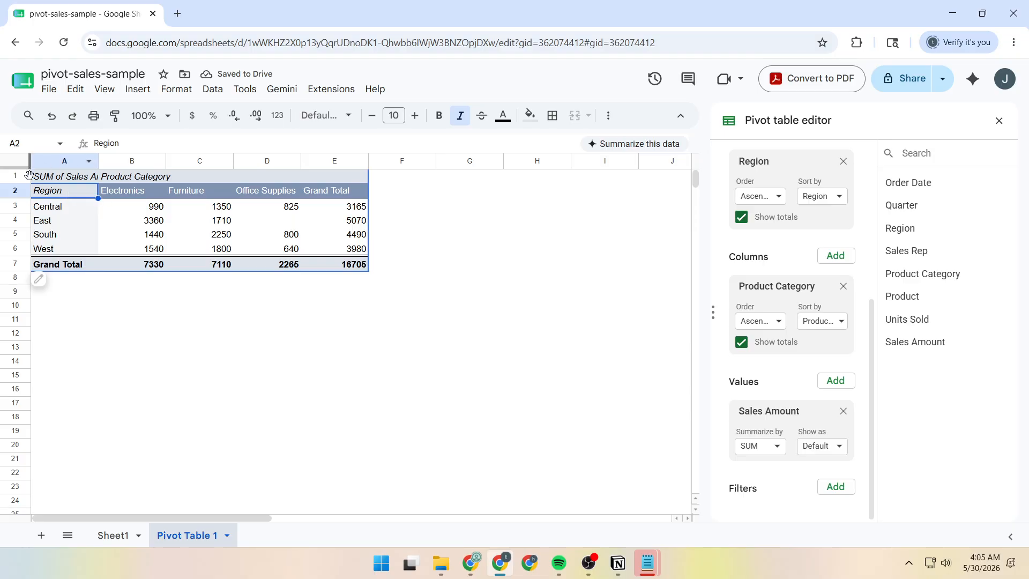
left_click_drag(123, 191, 292, 192)
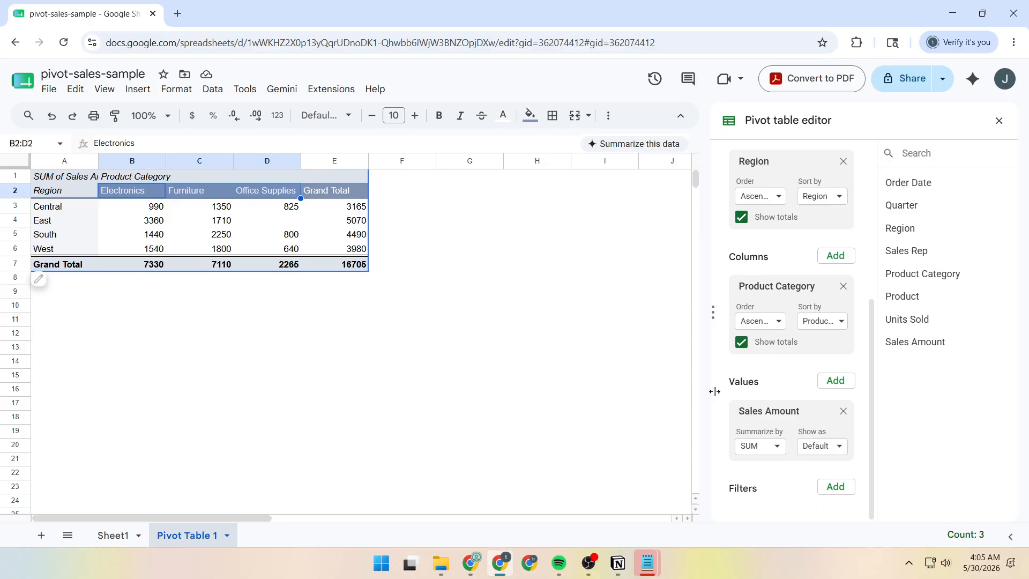
Sort the Region rows in descending order by the SUM of Sales Amount in Grand Total and check the first row.
scroll(765, 396, "up", 2)
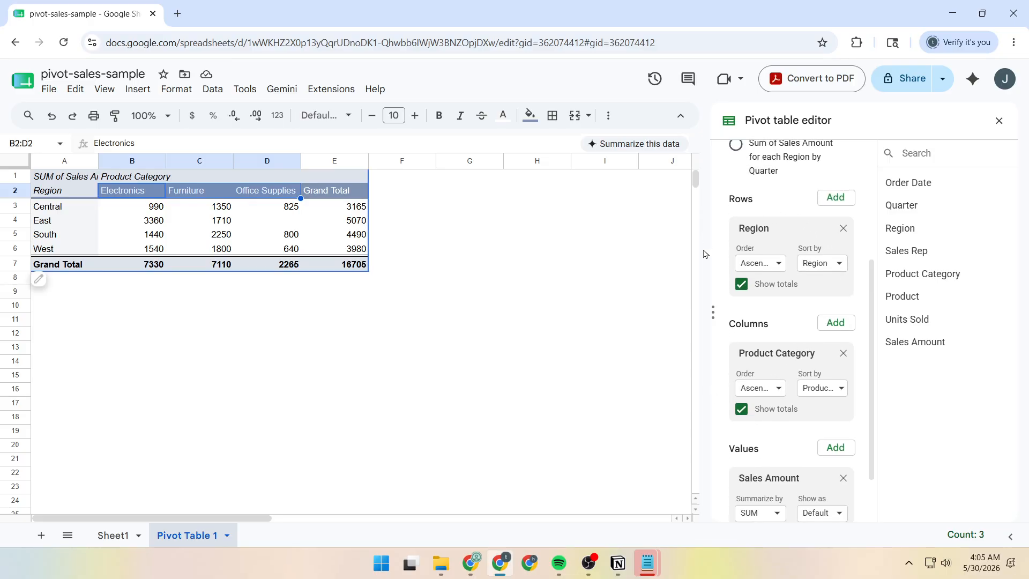
left_click(822, 268)
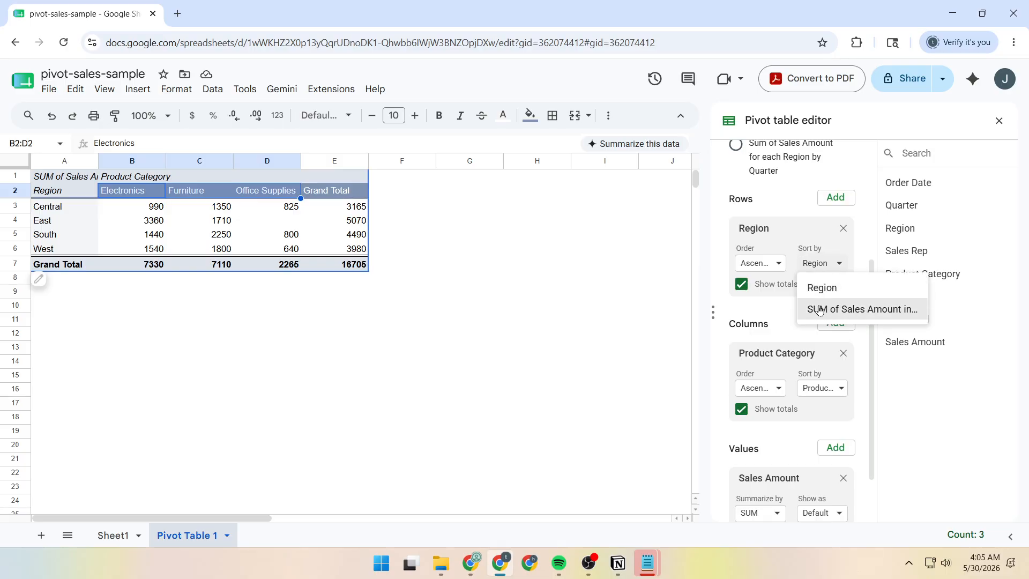
left_click(859, 316)
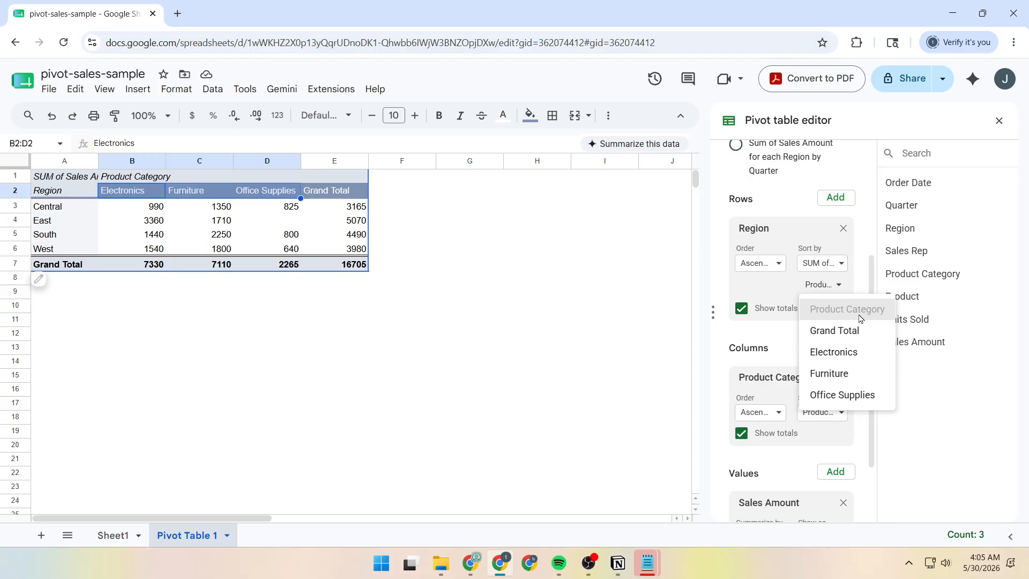
left_click(761, 263)
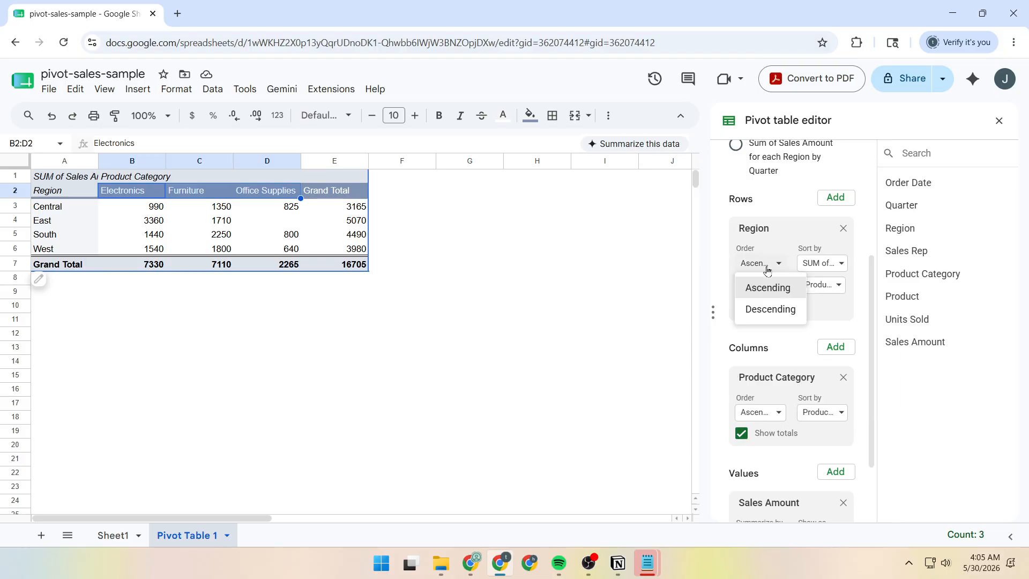
left_click(770, 310)
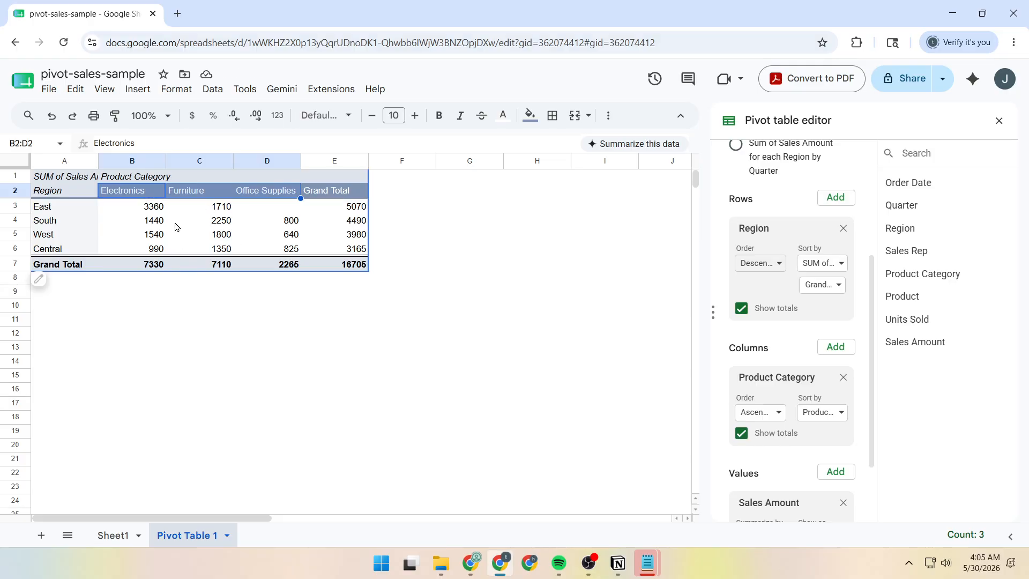
left_click(156, 211)
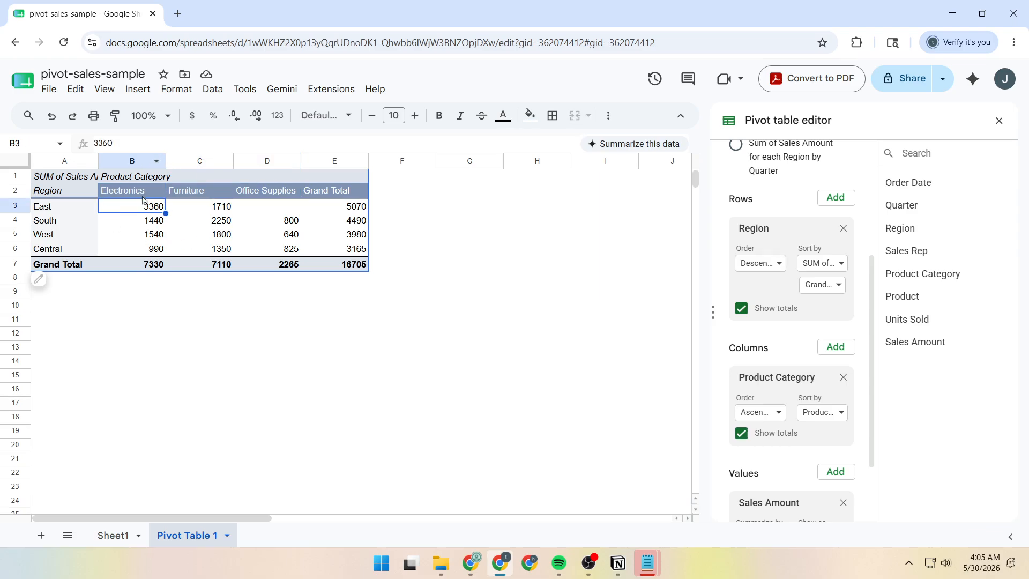
left_click(323, 208)
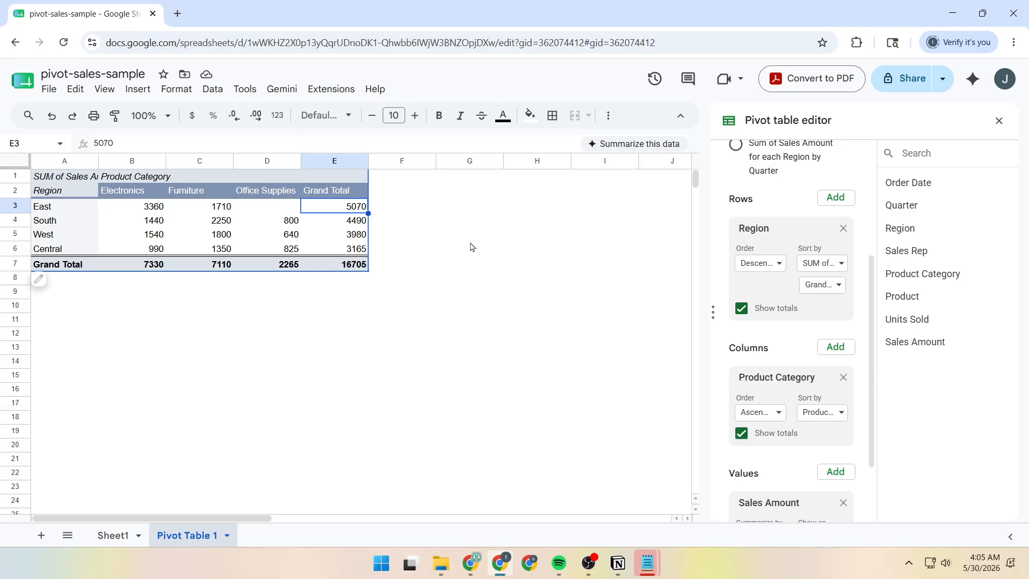
Add a Quarter filter to the pivot table that shows only Q2.
scroll(771, 368, "down", 2)
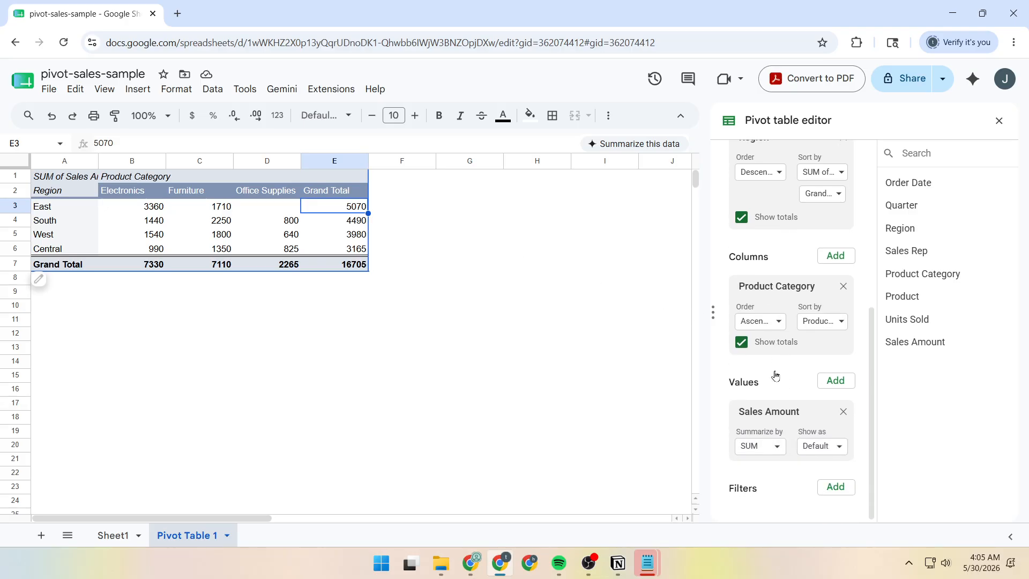
left_click(834, 487)
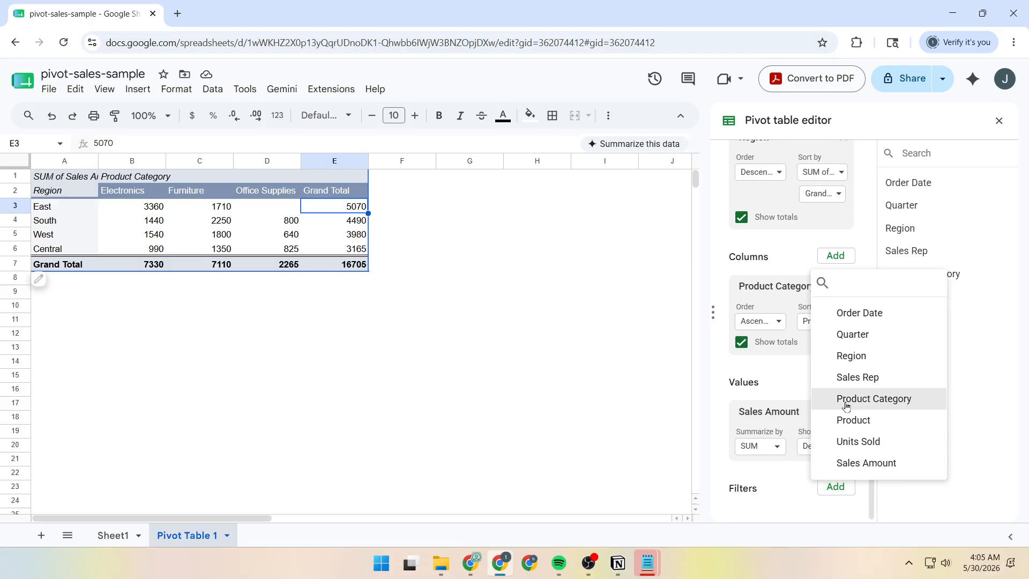
left_click(850, 340)
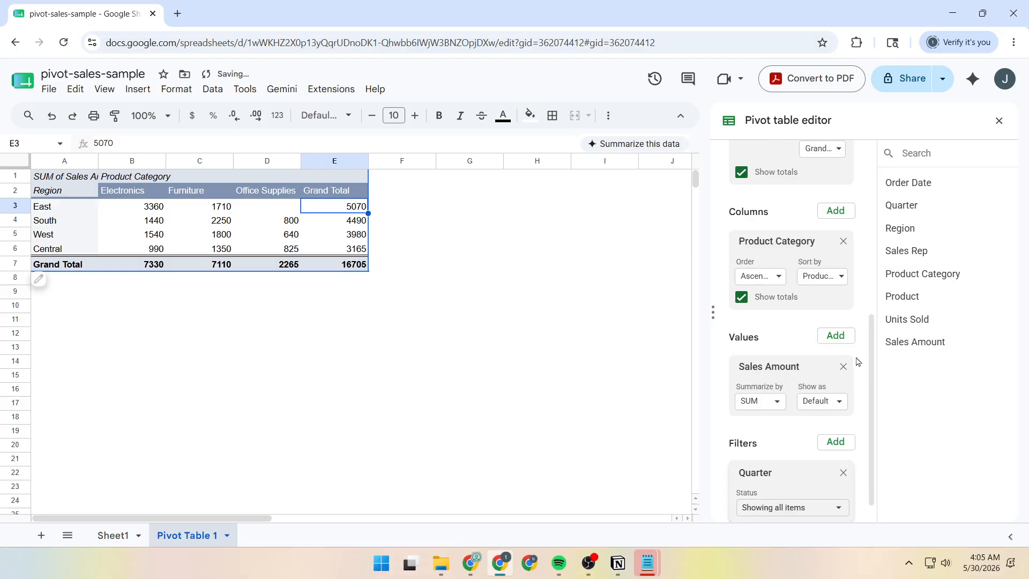
scroll(811, 418, "down", 1)
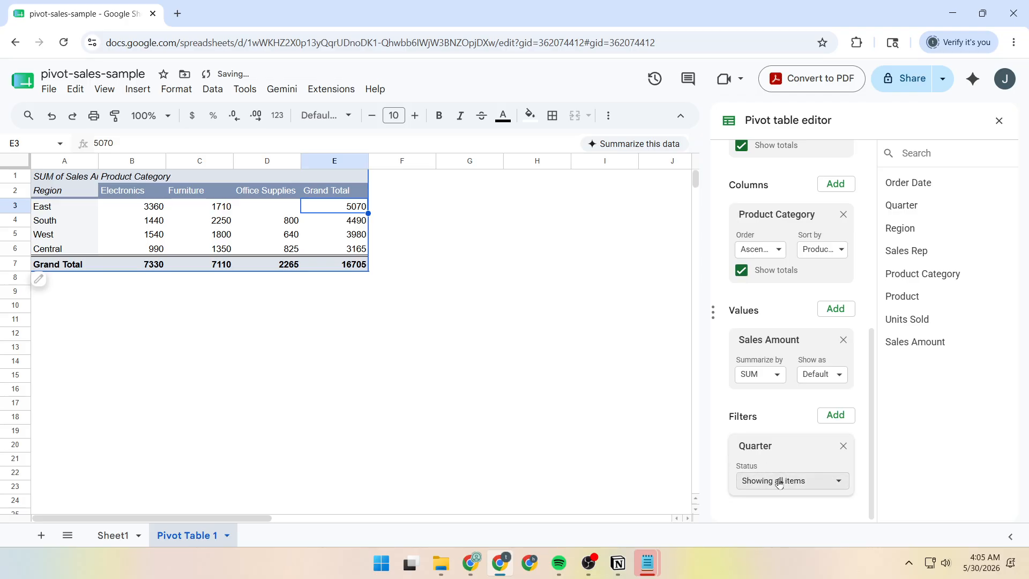
left_click(783, 483)
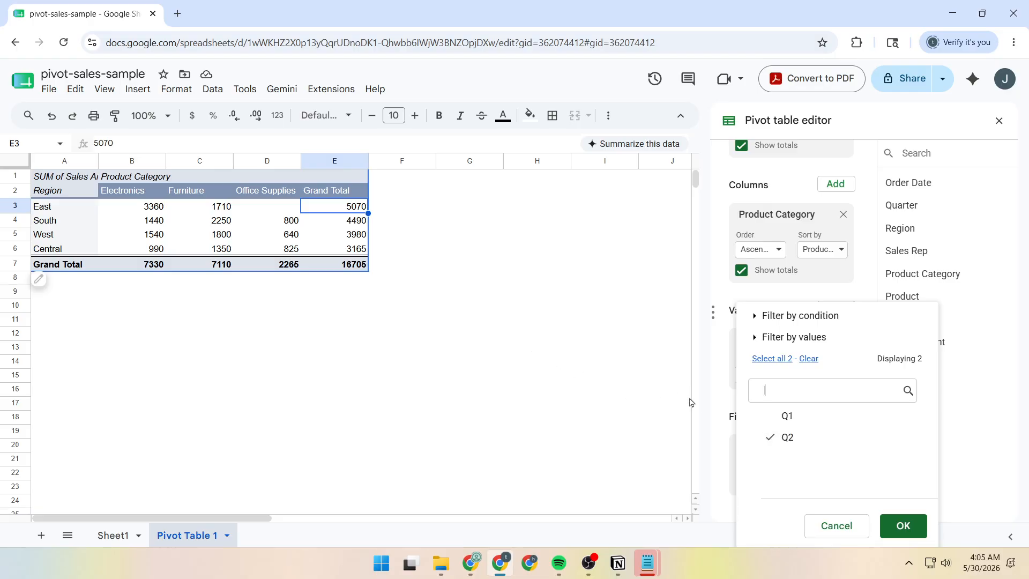
left_click(907, 519)
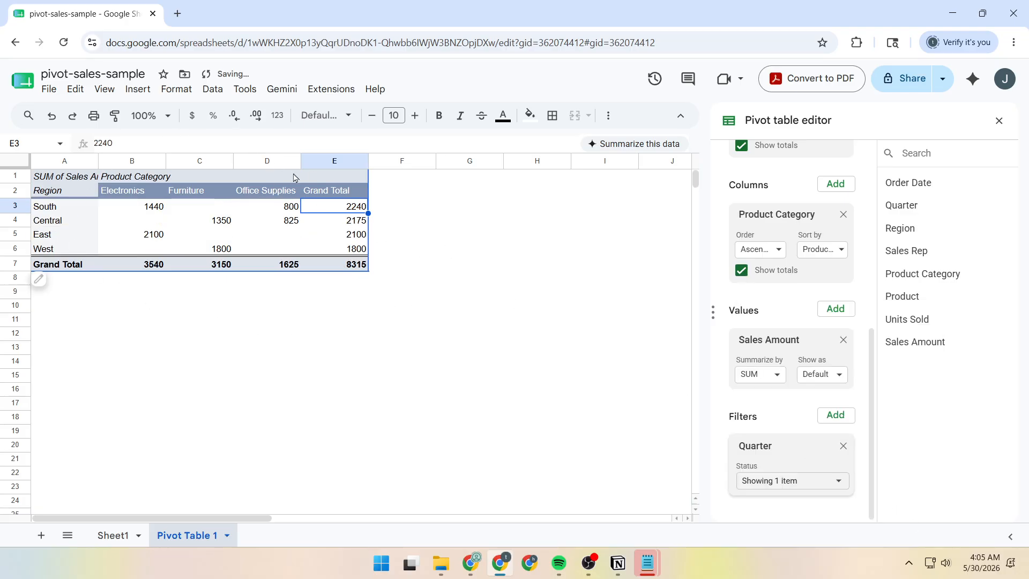
Review the filtered pivot table's overall grand total and the first region's total.
left_click(358, 266)
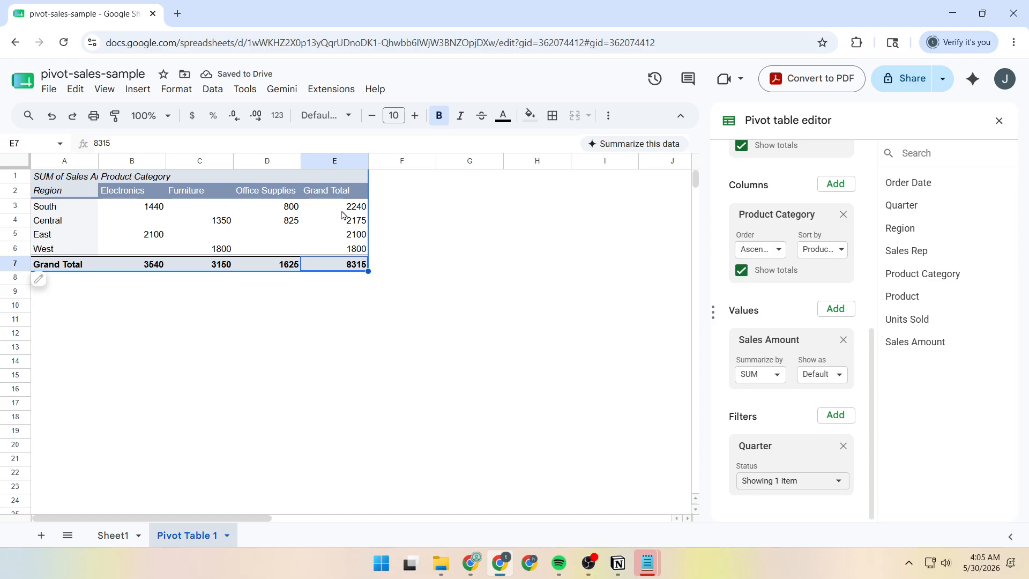
left_click(66, 212)
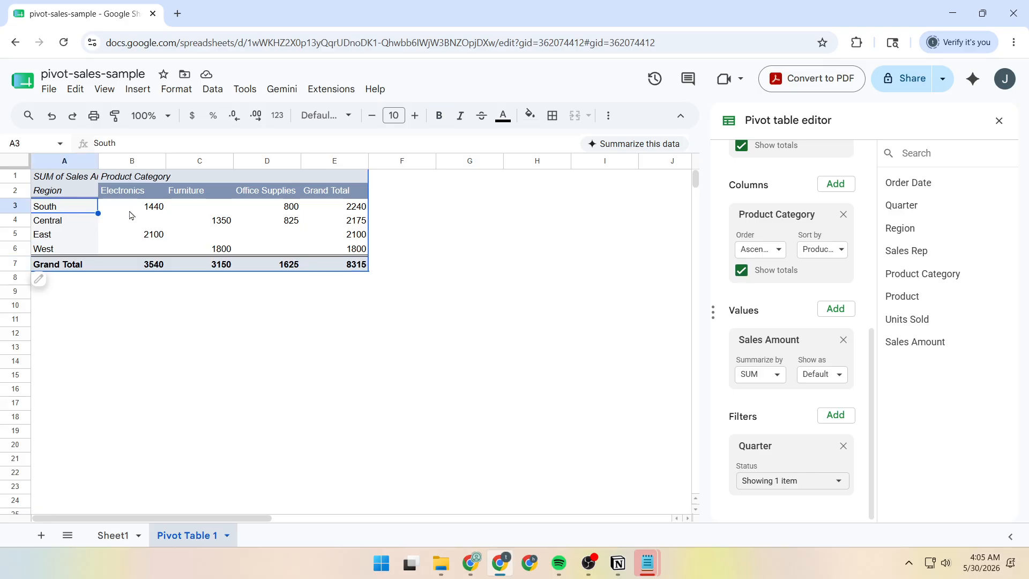
left_click(365, 209)
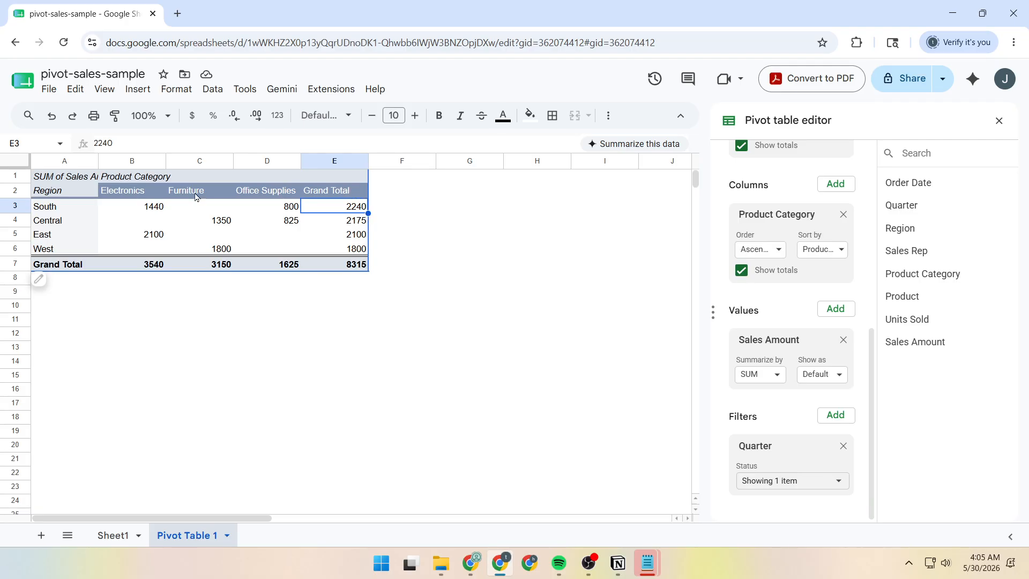
Review the pivot table's region labels, category amounts and Grand Total row, and check the source data on Sheet1.
left_click(79, 183)
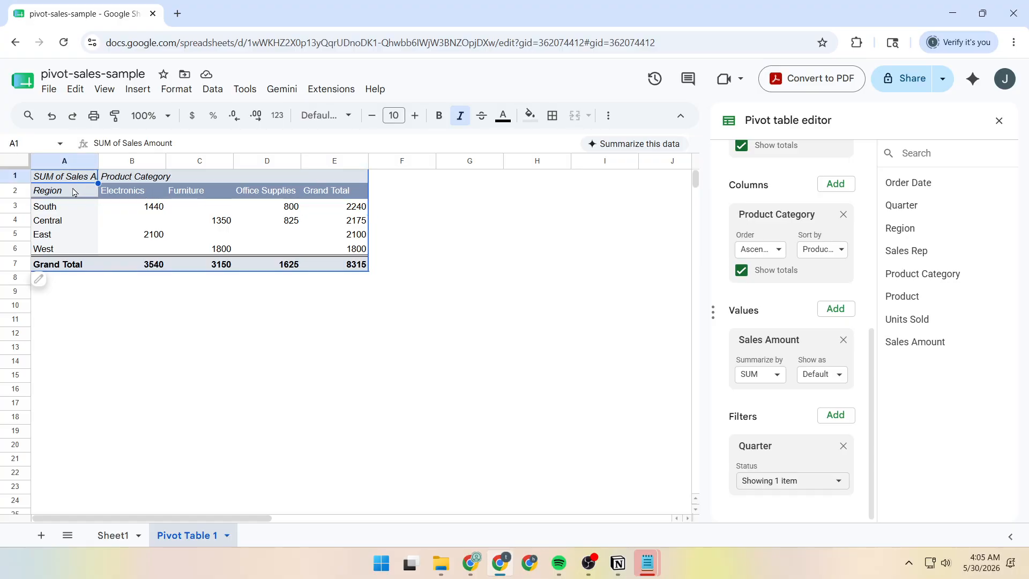
left_click_drag(74, 192, 75, 237)
left_click_drag(129, 189, 336, 278)
left_click_drag(59, 265, 345, 269)
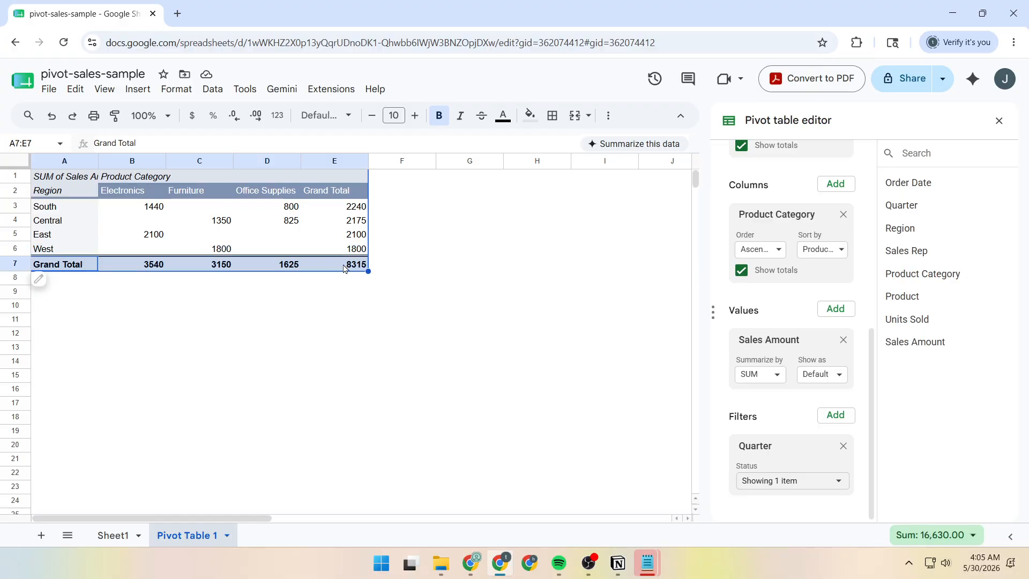
left_click(388, 310)
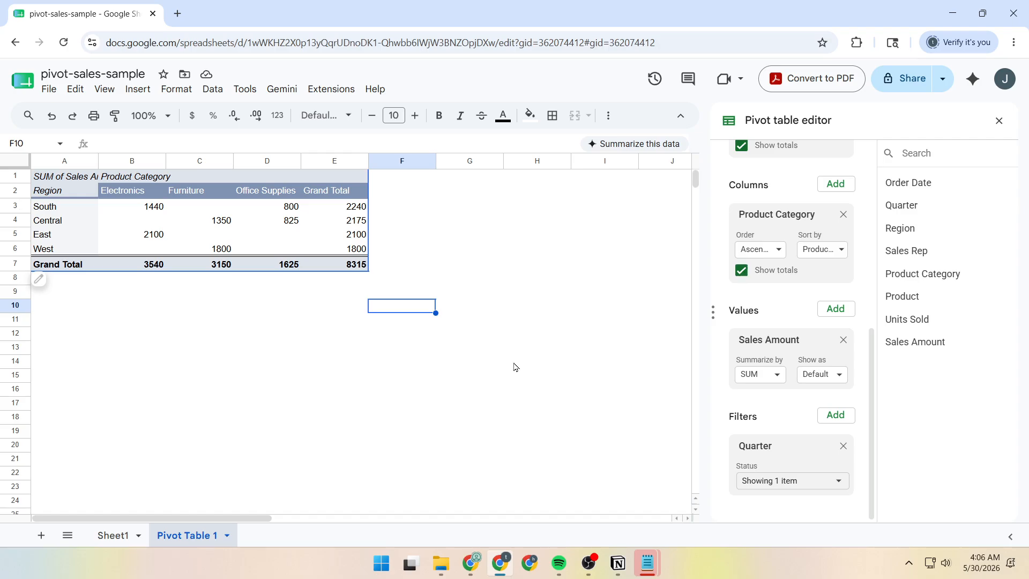
left_click(115, 535)
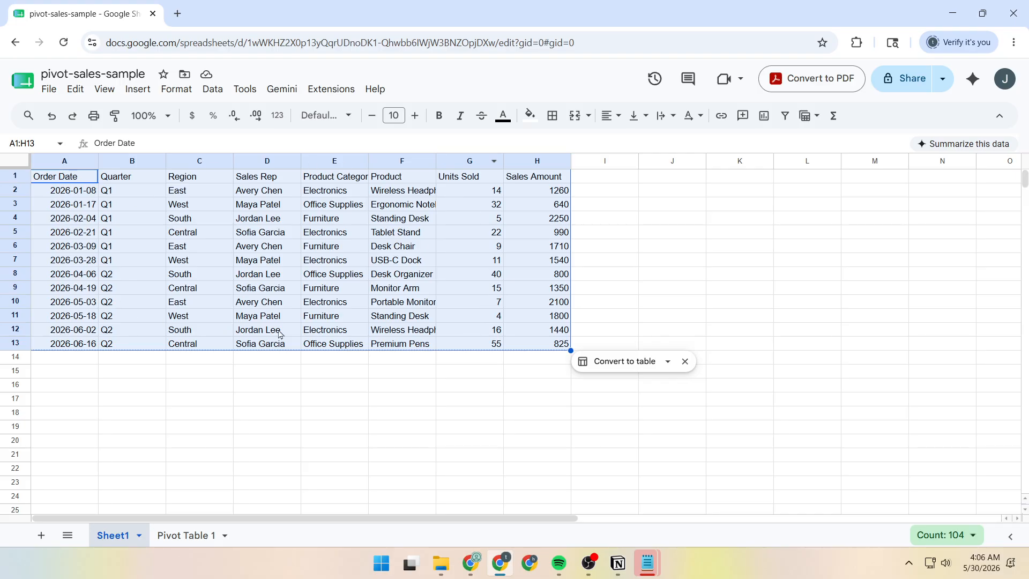
Return to the Pivot Table 1 sheet and change the Quarter filter to include both Q1 and Q2.
left_click(186, 536)
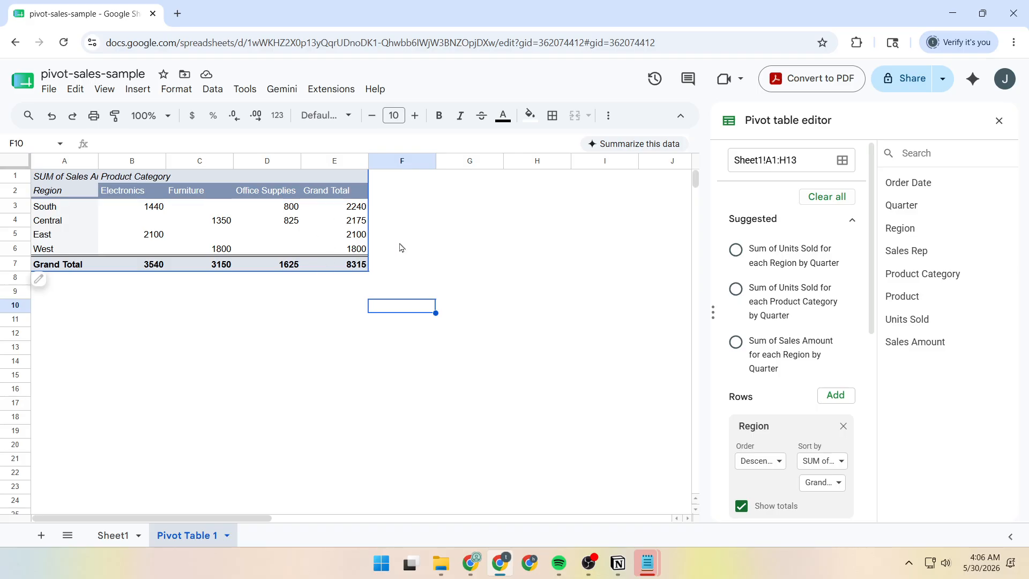
scroll(806, 449, "down", 6)
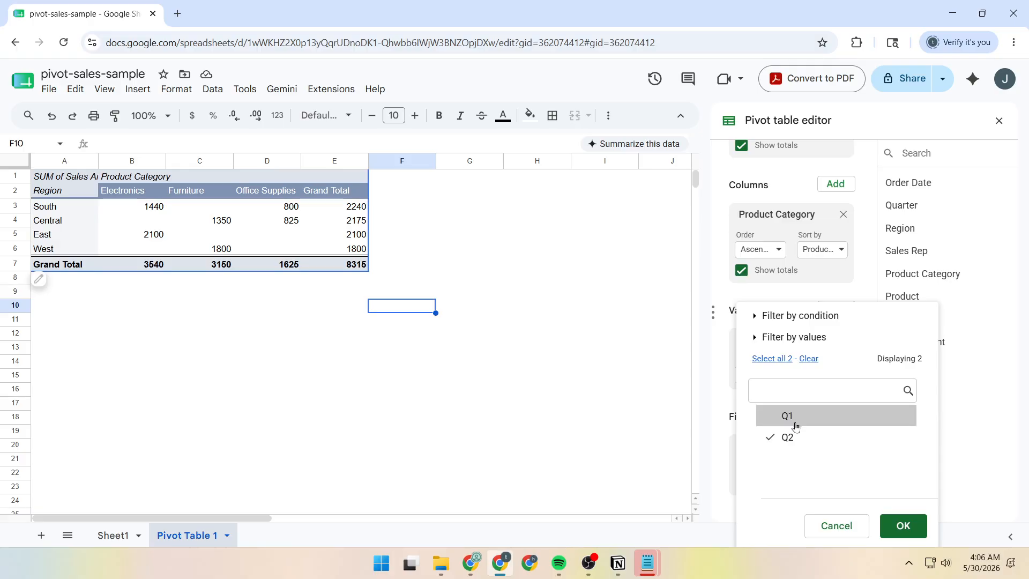
left_click(902, 524)
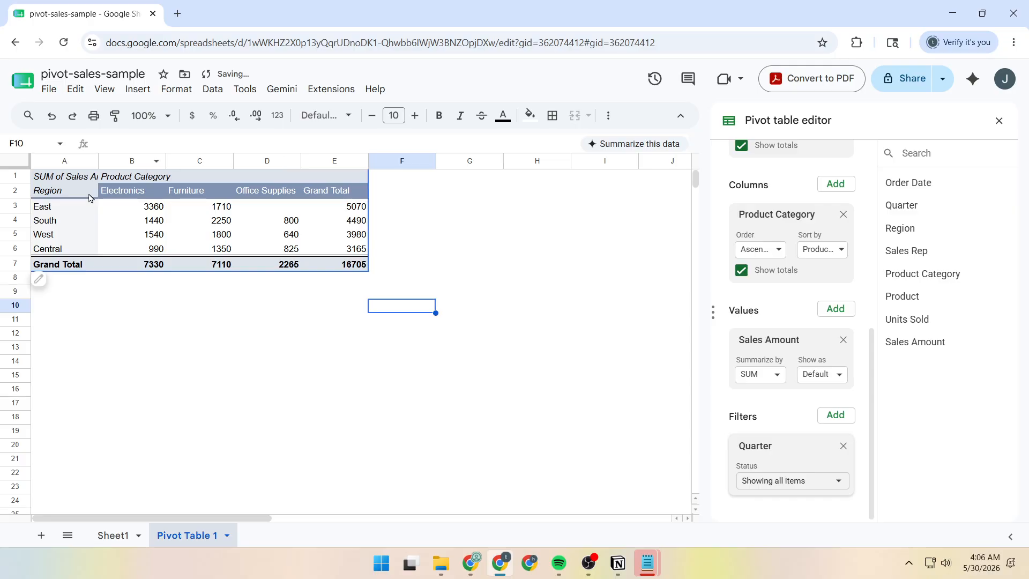
scroll(773, 208, "up", 8)
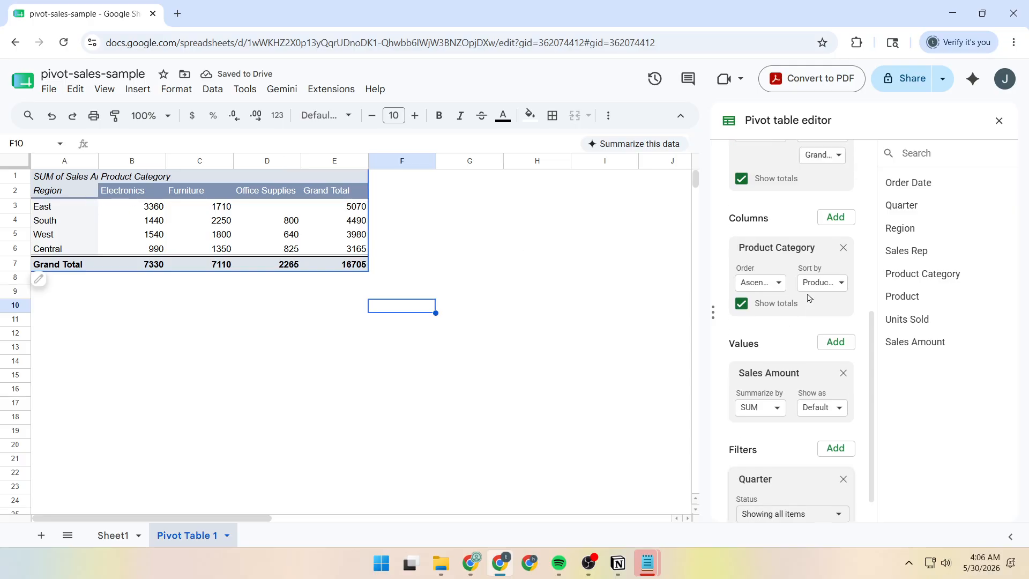